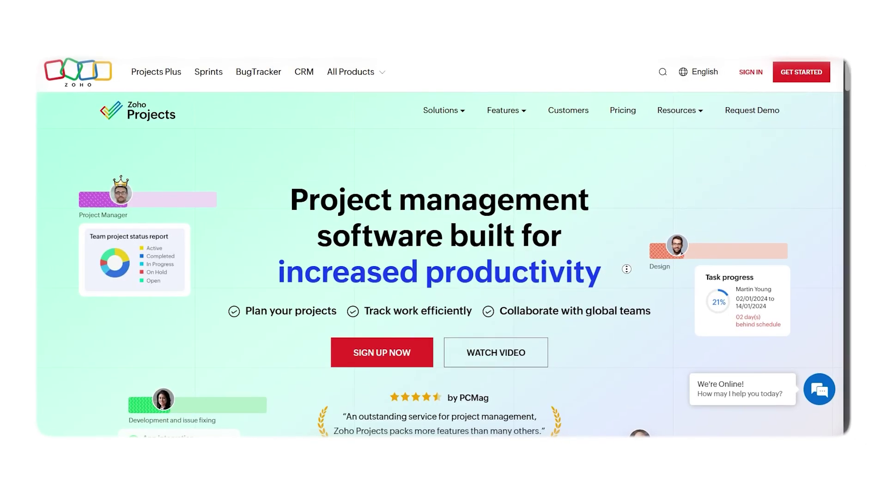
# Step: Scroll the homepage down to the plan cards: Free US$0, Premium US$4, Enterprise US$9
pyautogui.scroll(-10, 626, 292)
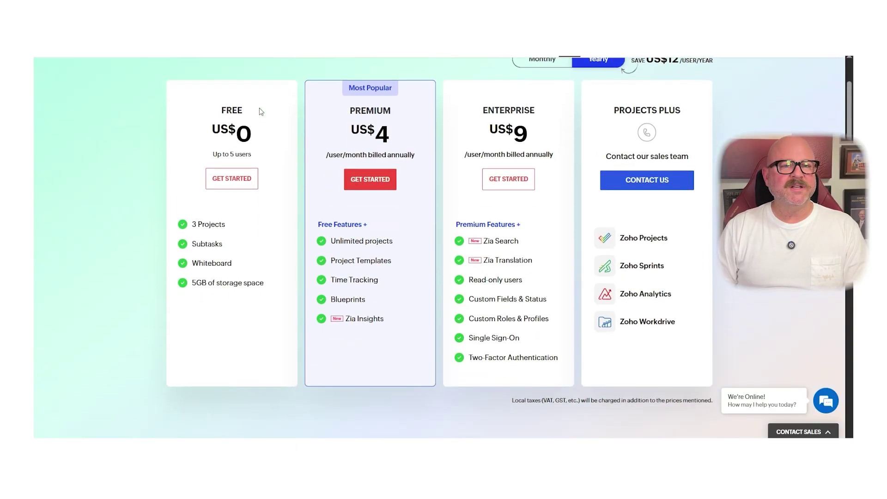
# Step: Switch pricing to monthly billing (Premium US$5, Enterprise US$10 per user), then open the Home dashboard
pyautogui.scroll(2, 260, 108)
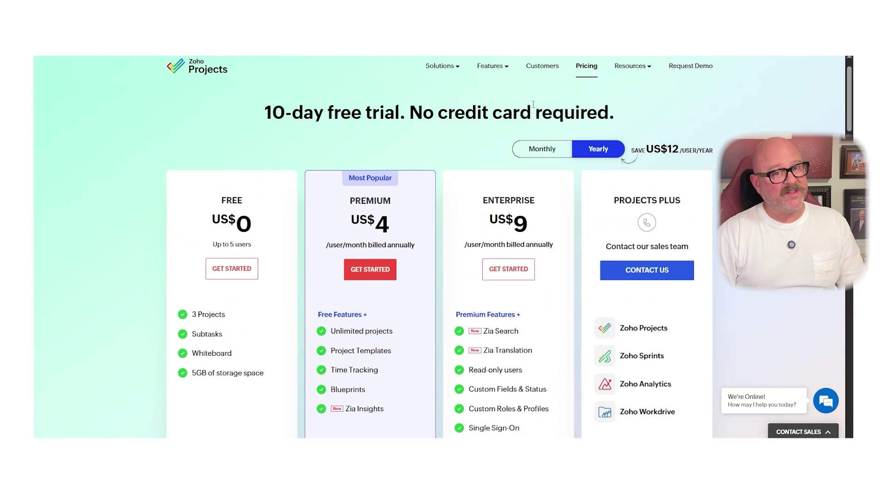
pyautogui.click(558, 152)
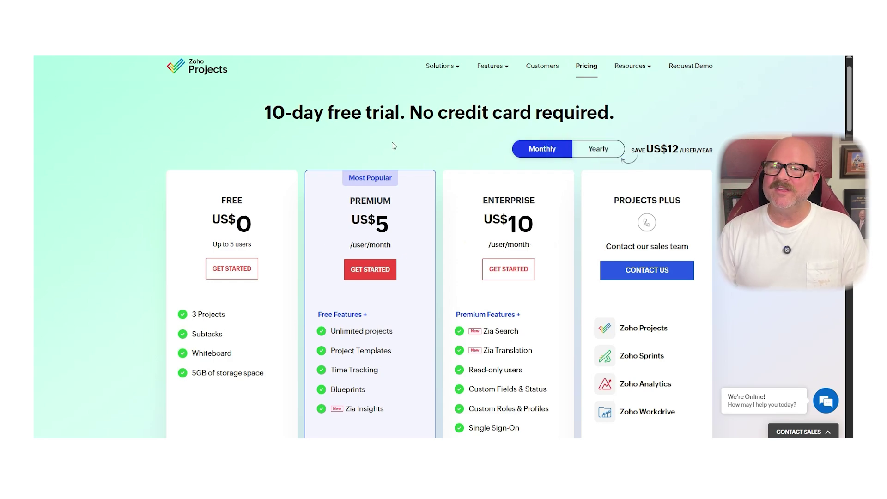
pyautogui.scroll(-1, 394, 146)
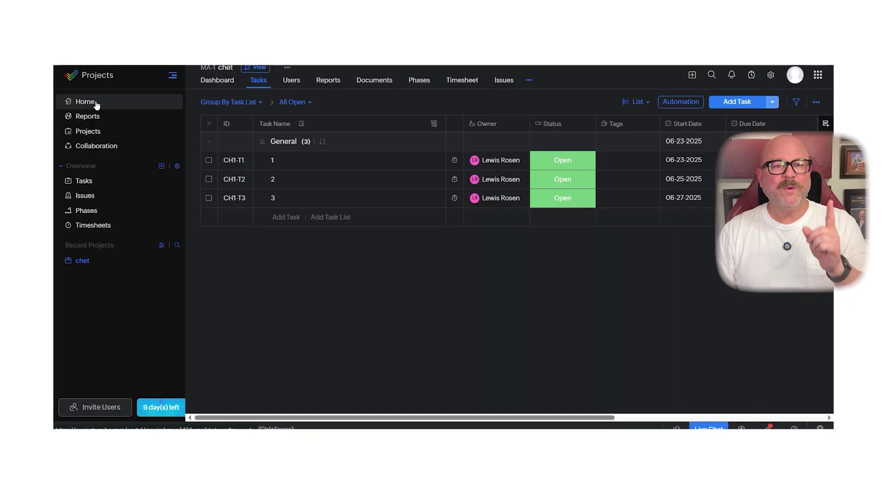
pyautogui.click(94, 102)
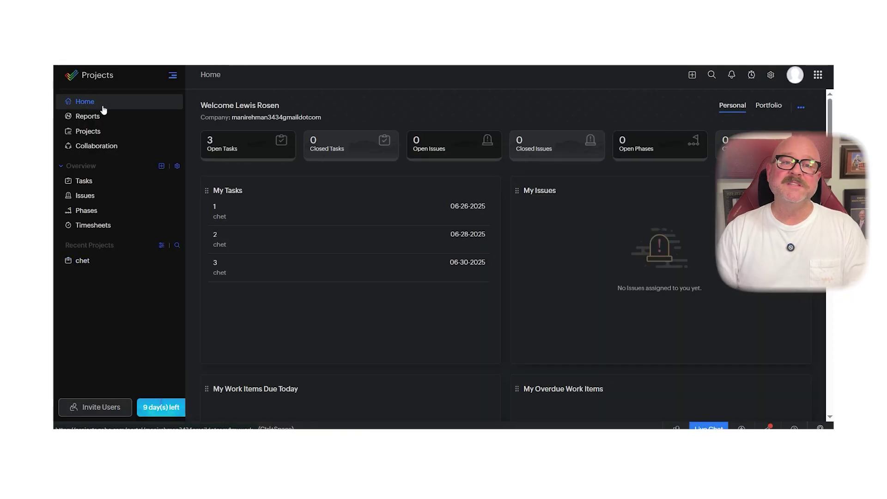
# Step: Scroll through the dashboard's task and issue summaries, then check the projects list and Collaboration feed
pyautogui.scroll(-1, 212, 179)
pyautogui.scroll(-1, 209, 175)
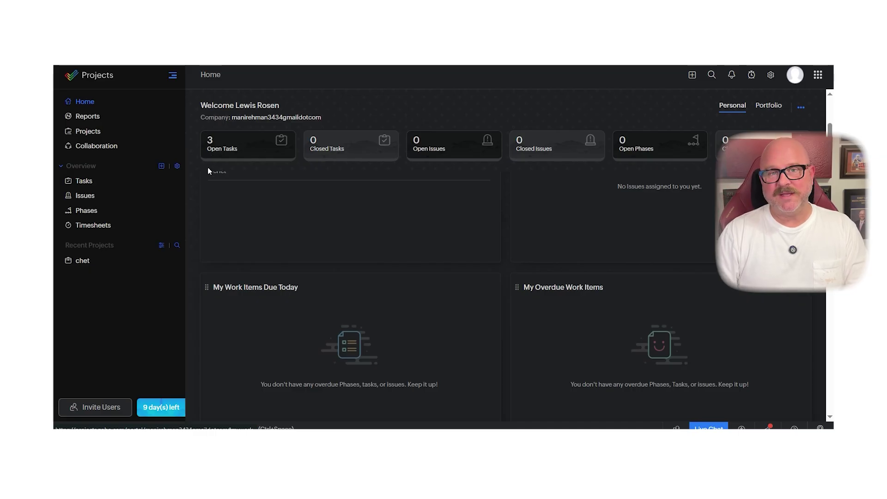
pyautogui.click(122, 134)
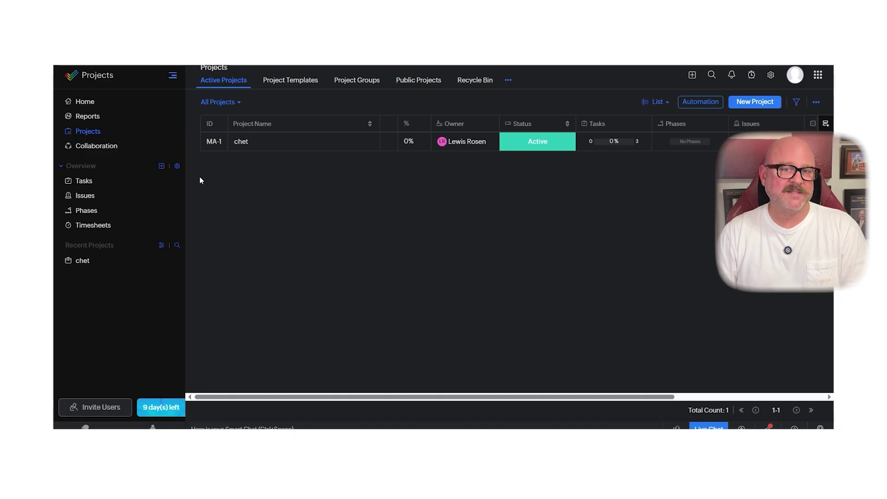
pyautogui.click(115, 151)
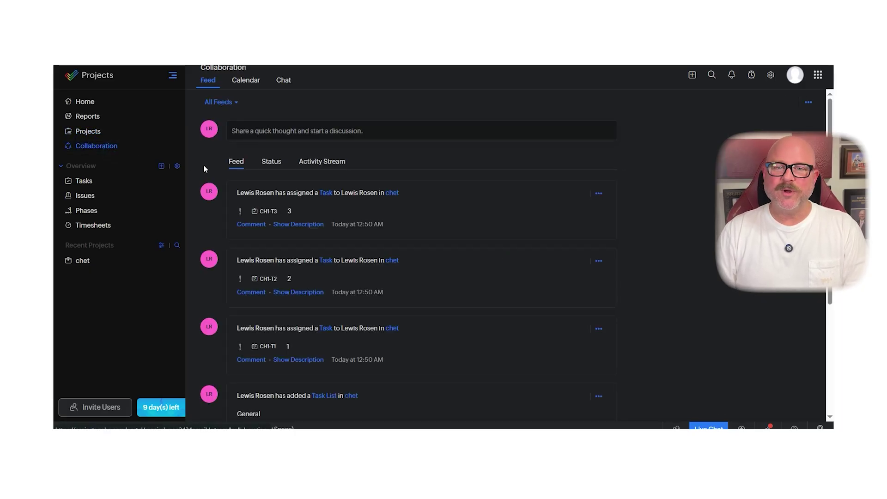
# Step: Scroll through the Collaboration feed's task assignment entries, then view all tasks
pyautogui.scroll(-2, 204, 165)
pyautogui.scroll(-2, 206, 169)
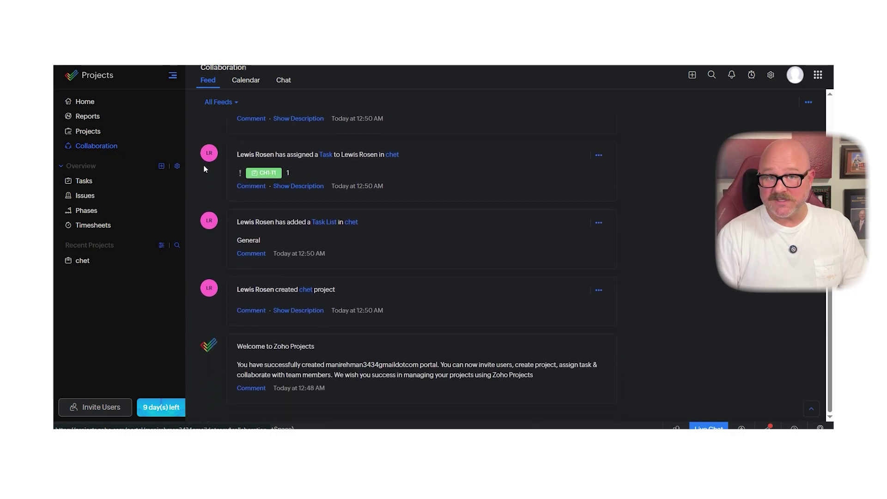
pyautogui.scroll(4, 206, 168)
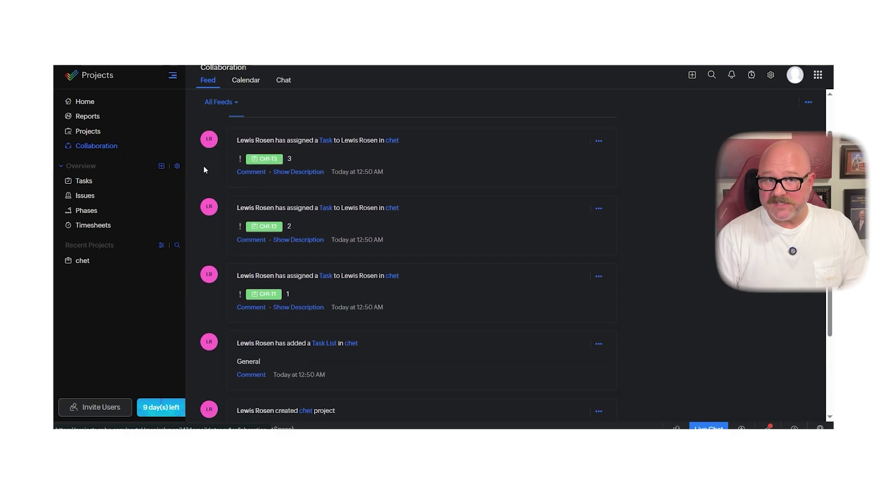
pyautogui.click(131, 183)
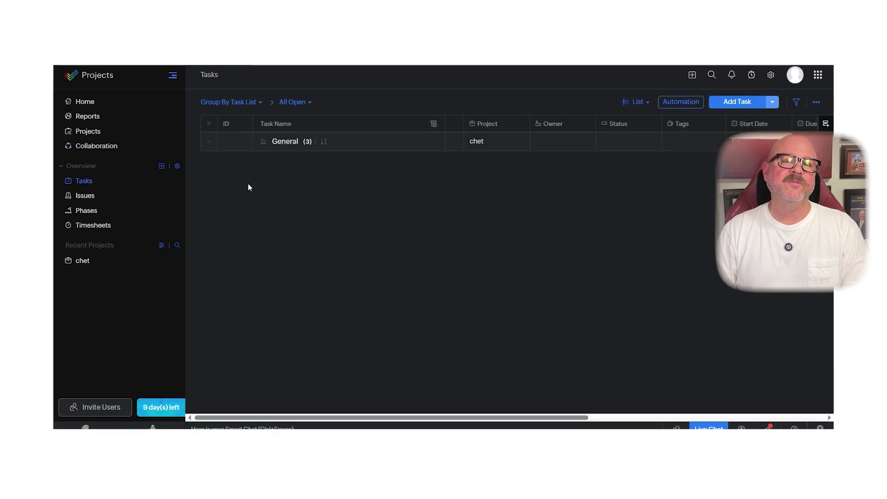
# Step: Review the Issues, Phases and Timesheets pages, finishing on the chet project's task list
pyautogui.click(101, 196)
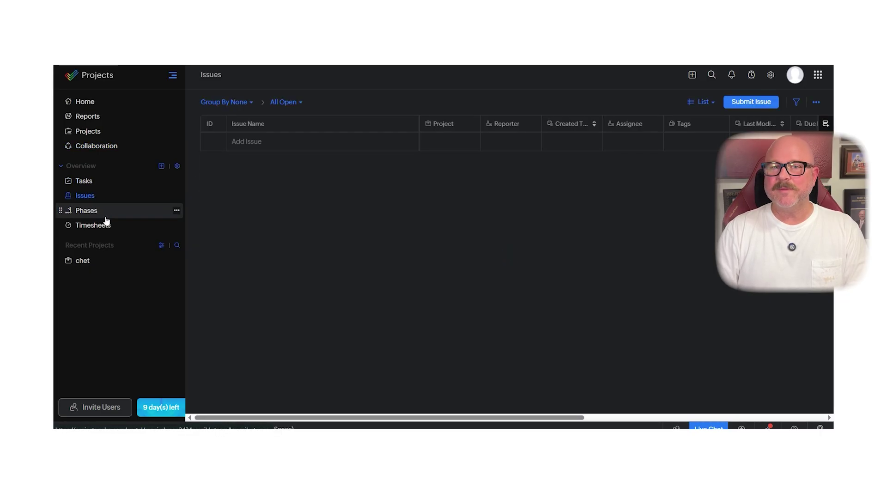
pyautogui.click(106, 217)
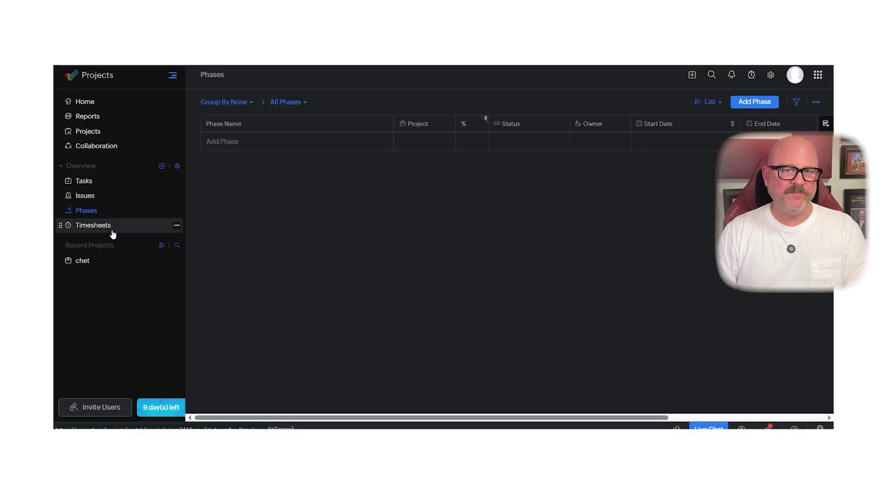
pyautogui.click(112, 231)
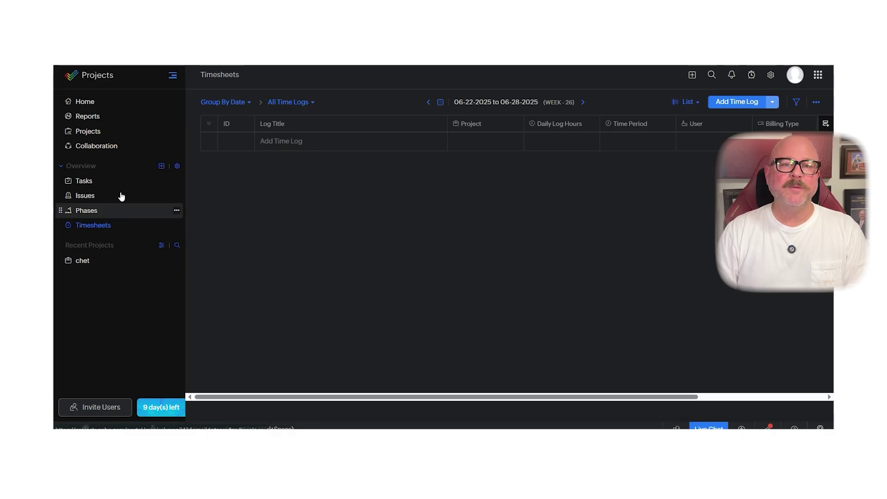
pyautogui.click(121, 261)
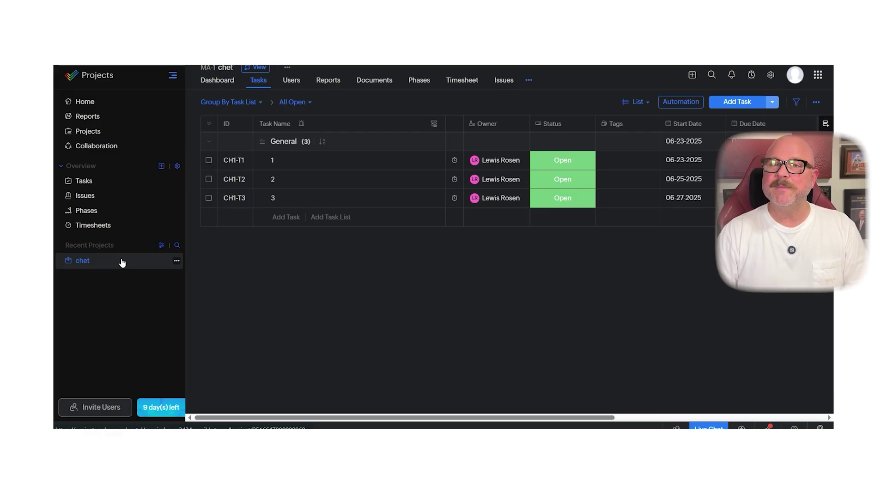
# Step: Revisit Timesheets, return to chet's task list, and start a search scoped to chet
pyautogui.click(119, 225)
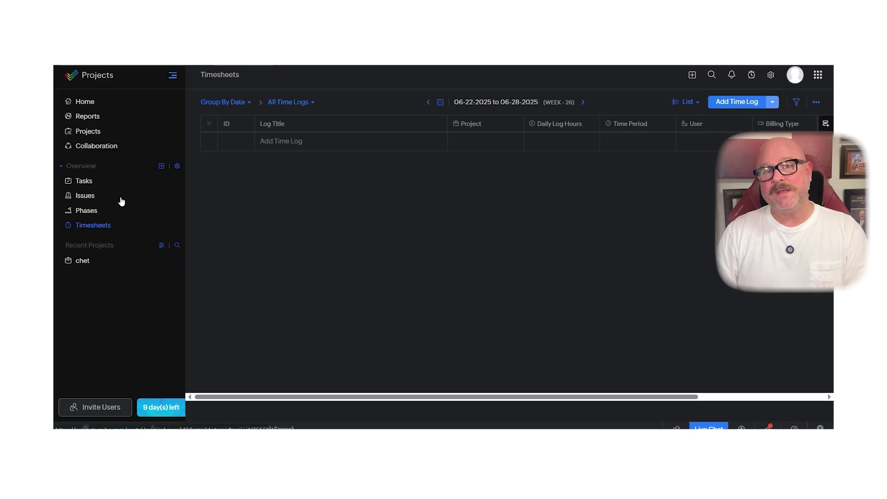
pyautogui.click(122, 262)
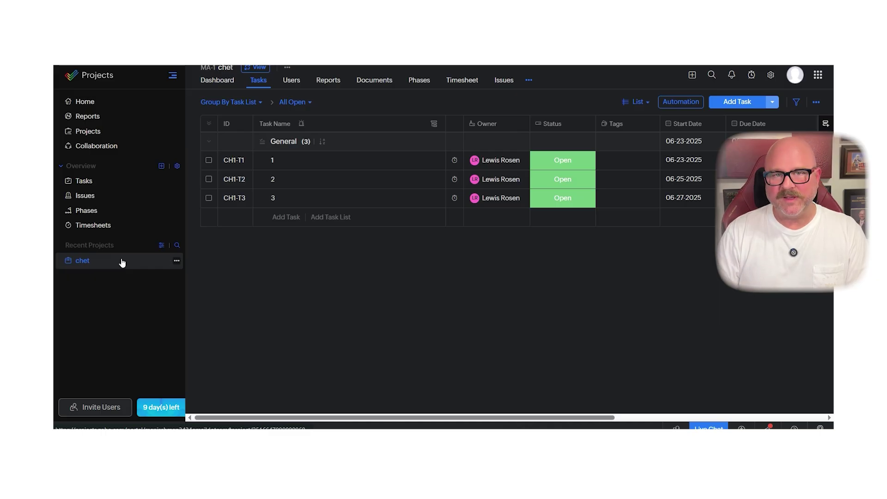
pyautogui.click(712, 75)
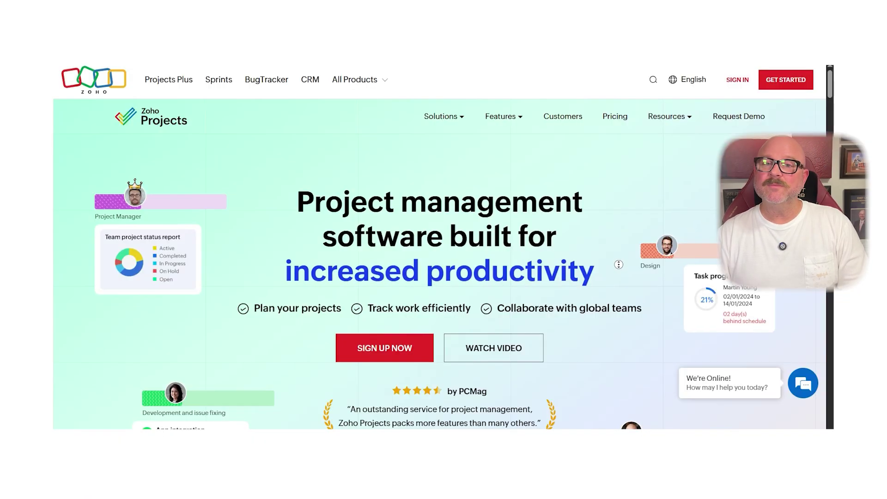
# Step: Browse the Gantt chart and timesheet feature sections, then return to chet's task list
pyautogui.scroll(-2, 619, 298)
pyautogui.scroll(-15, 620, 298)
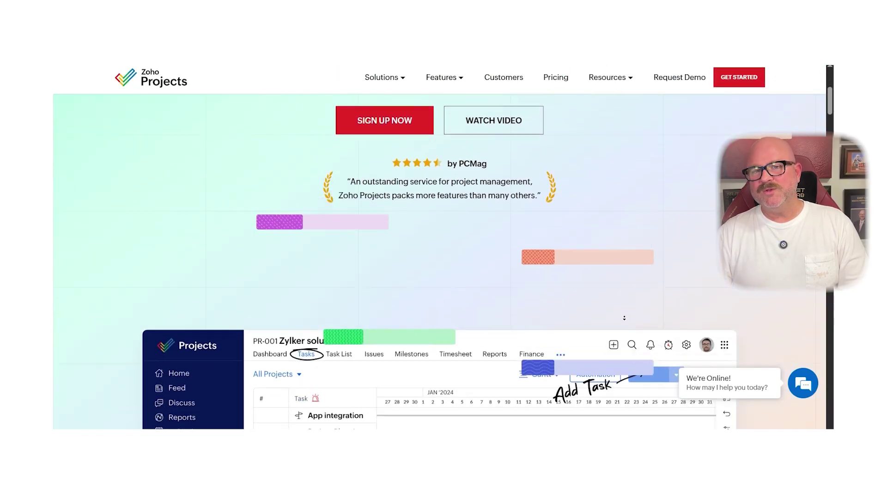
pyautogui.scroll(-4, 620, 299)
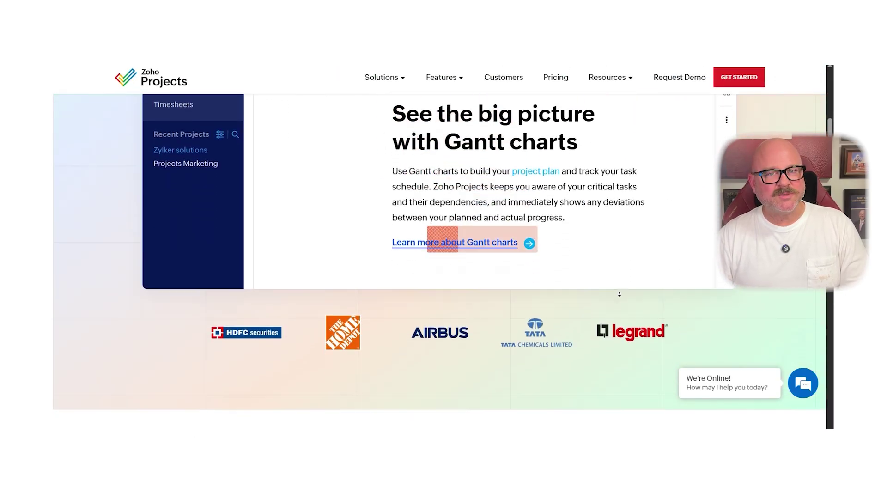
pyautogui.scroll(-7, 618, 293)
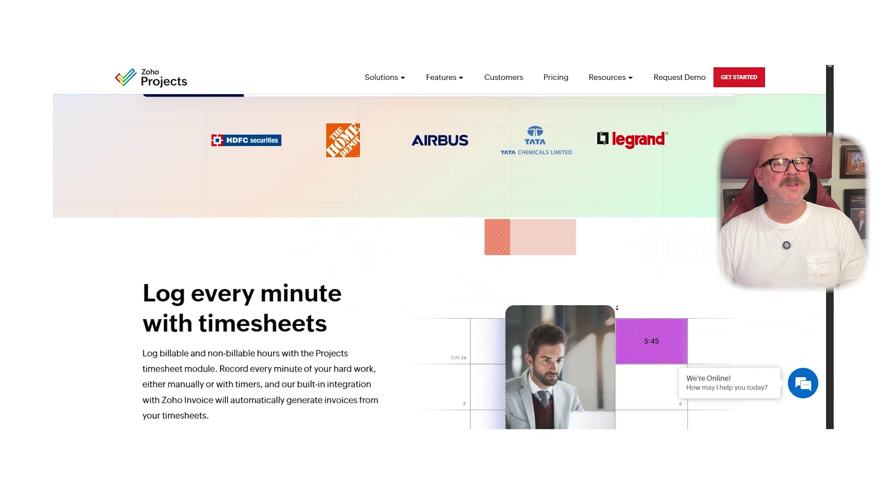
pyautogui.scroll(-2, 613, 290)
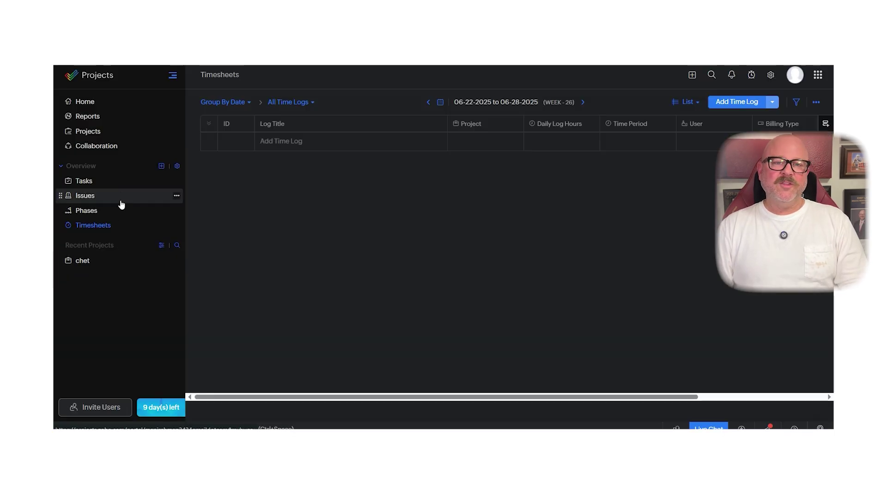
pyautogui.click(122, 260)
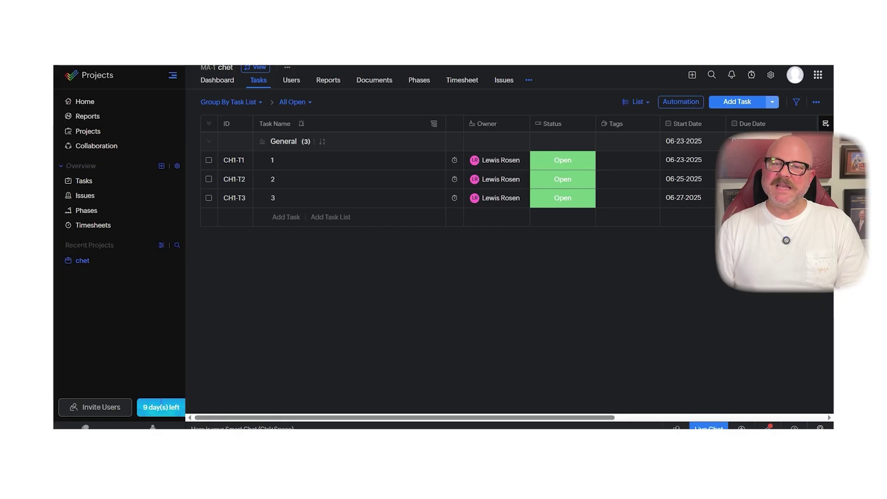
# Step: Go from chet's task list back to the active projects list, showing chet at 0%
pyautogui.click(121, 134)
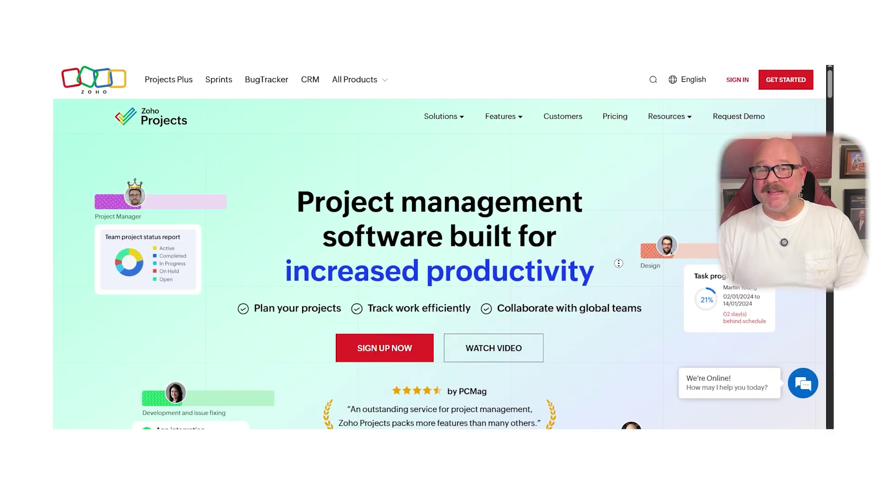
# Step: Scroll past the Gantt charts and client logos to the timesheet logging and Zoho Invoice section
pyautogui.scroll(-2, 444, 248)
pyautogui.scroll(-10, 619, 298)
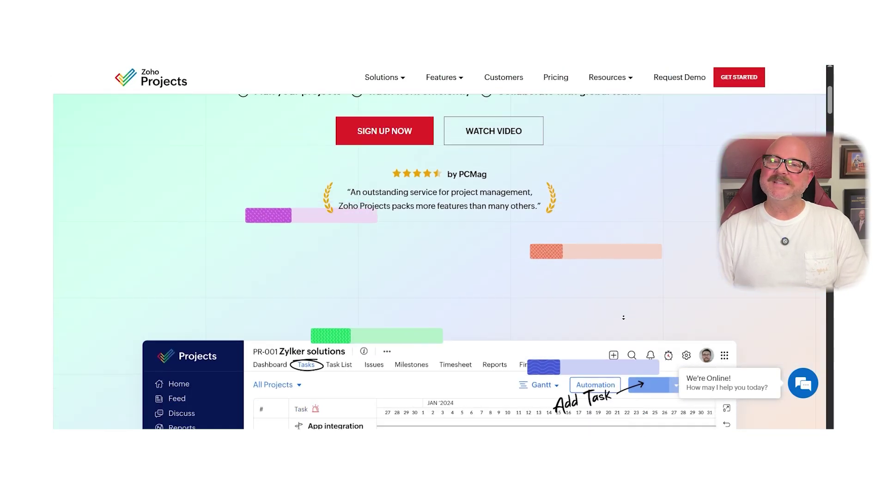
pyautogui.scroll(-4, 620, 299)
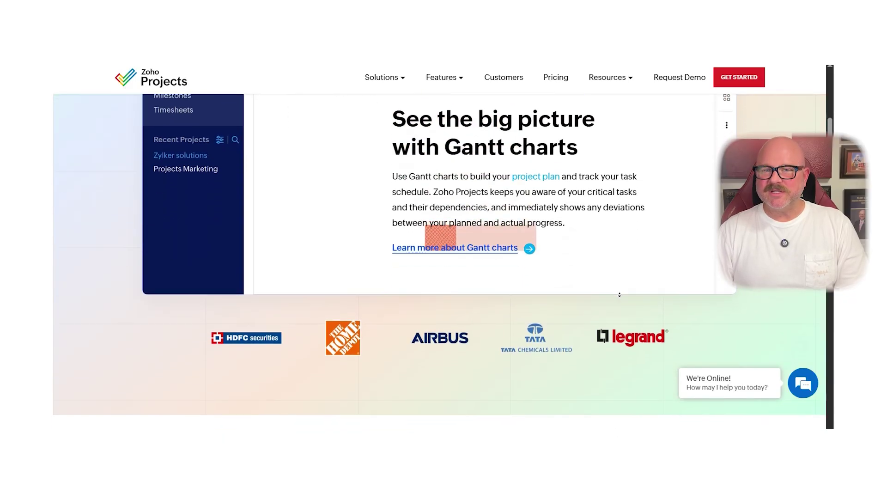
pyautogui.scroll(-7, 619, 292)
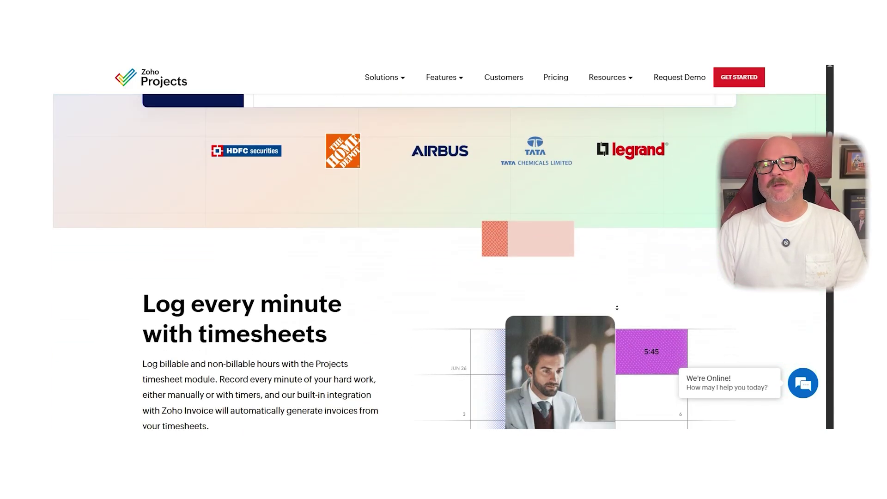
pyautogui.scroll(-2, 613, 291)
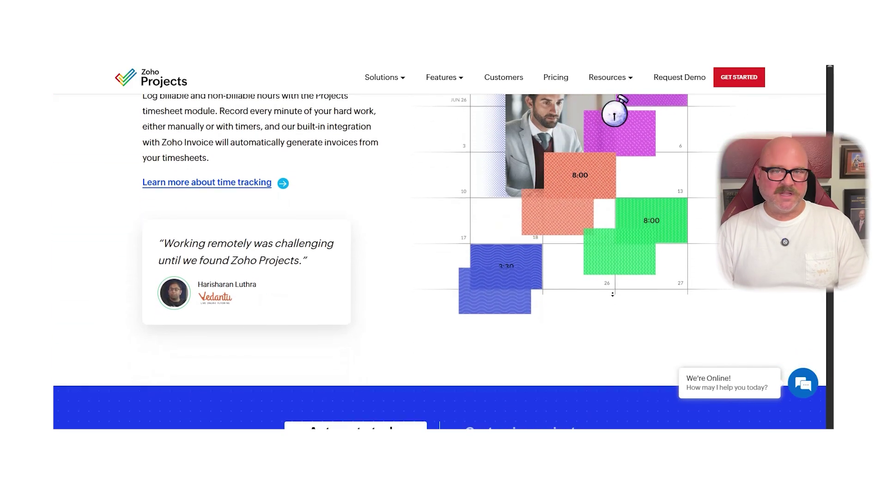